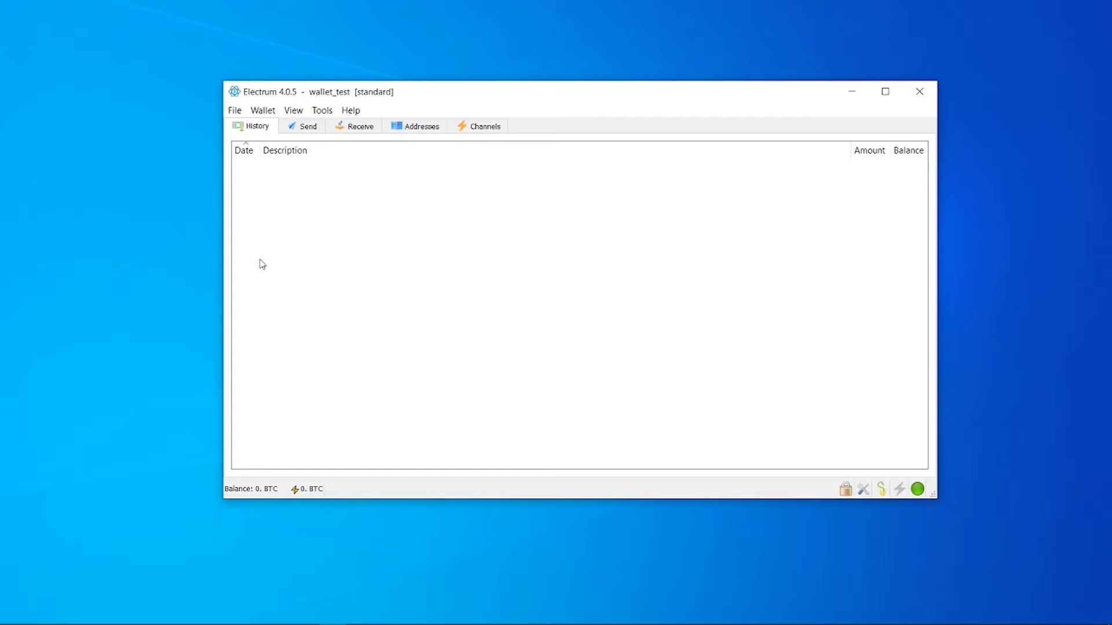
# Start a new wallet from the File menu and name it wallet_NEW1.
pyautogui.click(235, 112)
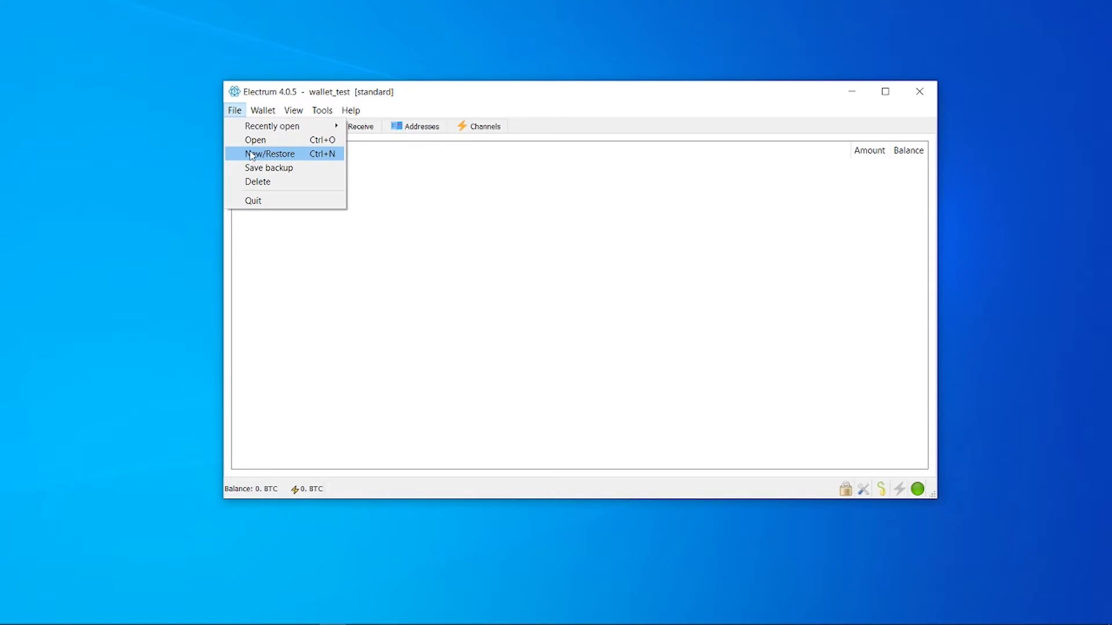
pyautogui.click(258, 156)
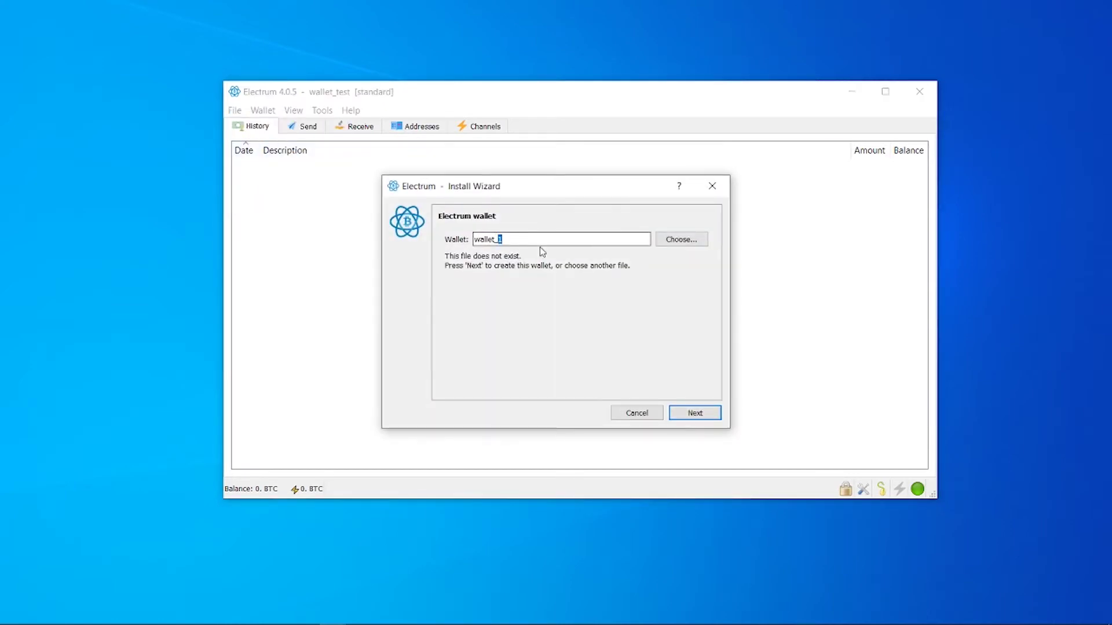
pyautogui.write('NEW1')
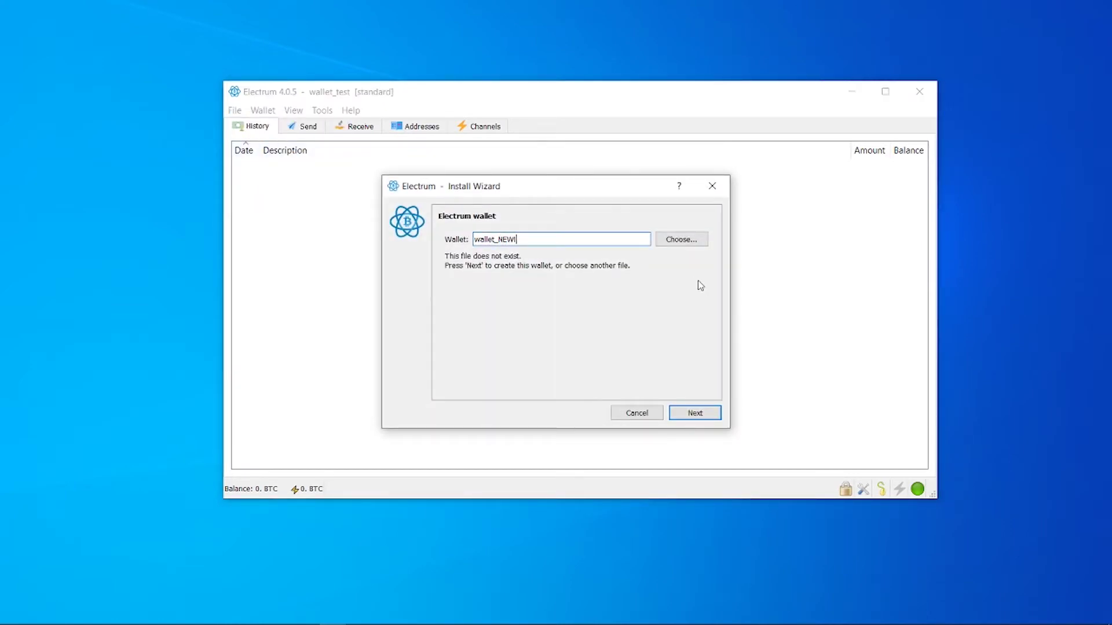
pyautogui.click(693, 414)
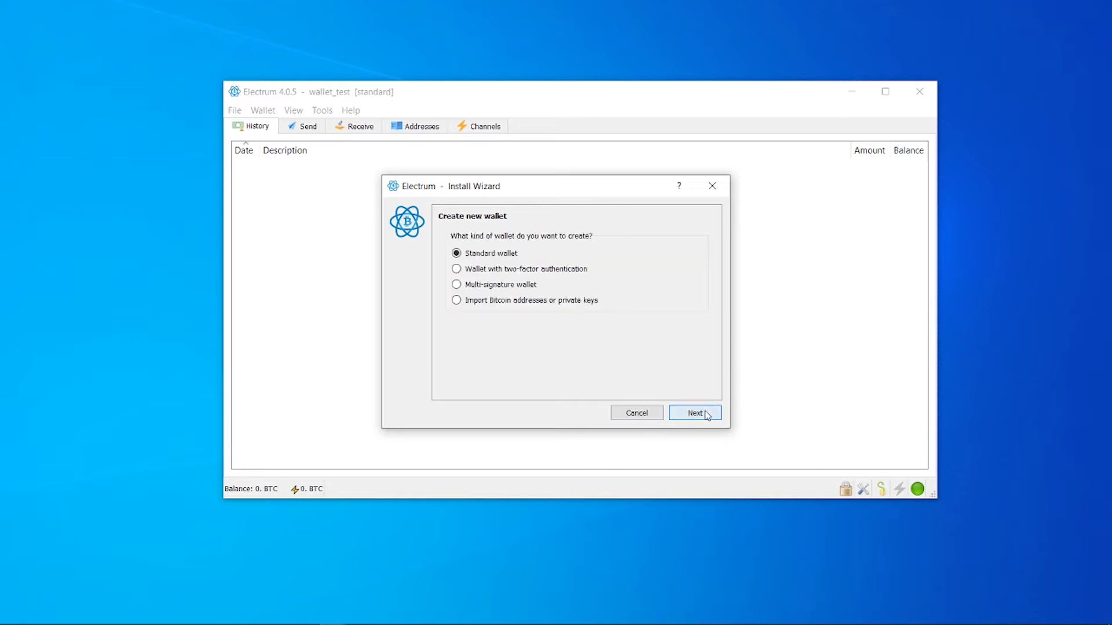
# Keep the Standard wallet type and choose to restore from an existing seed.
pyautogui.click(694, 414)
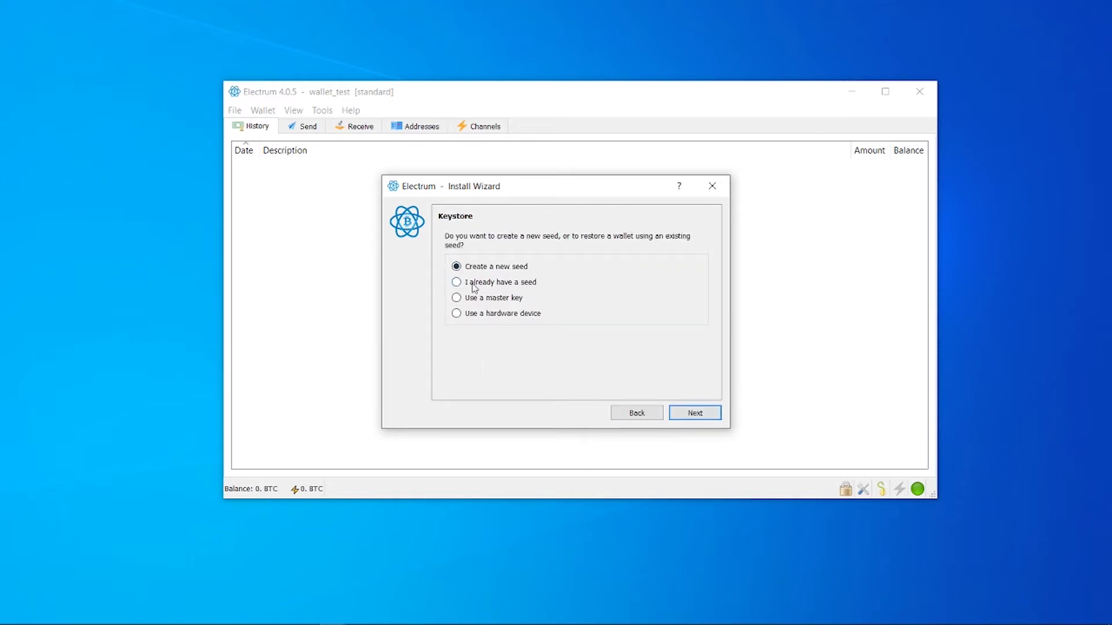
pyautogui.click(510, 284)
pyautogui.click(695, 414)
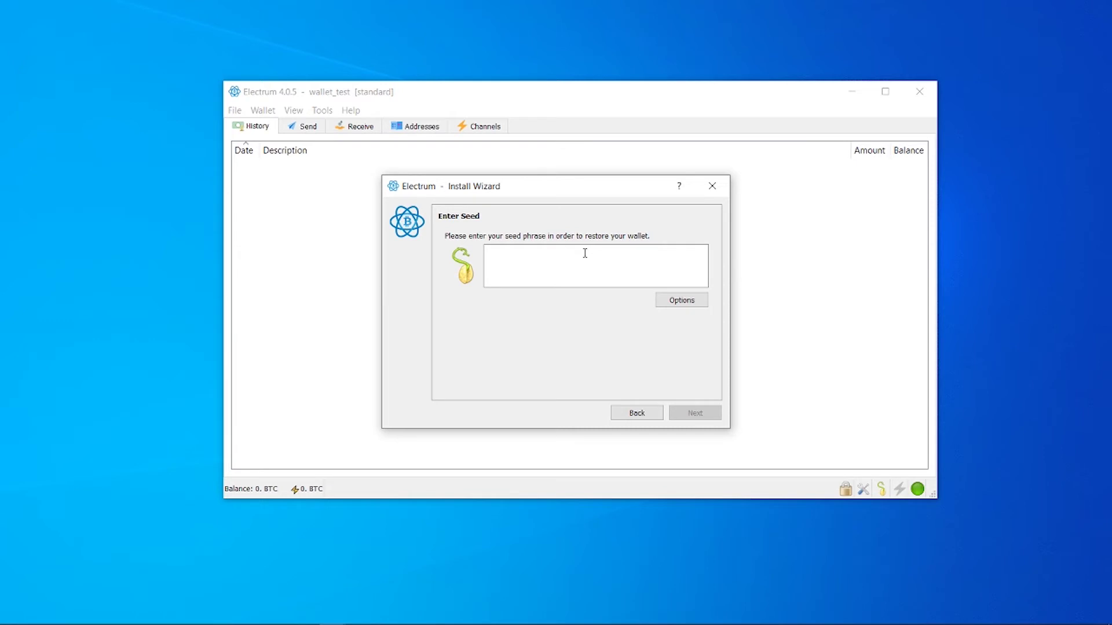
# Show the seed screenshot beside the wizard, hide wallet_test, and confirm the 12-word seed.
pyautogui.click(306, 616)
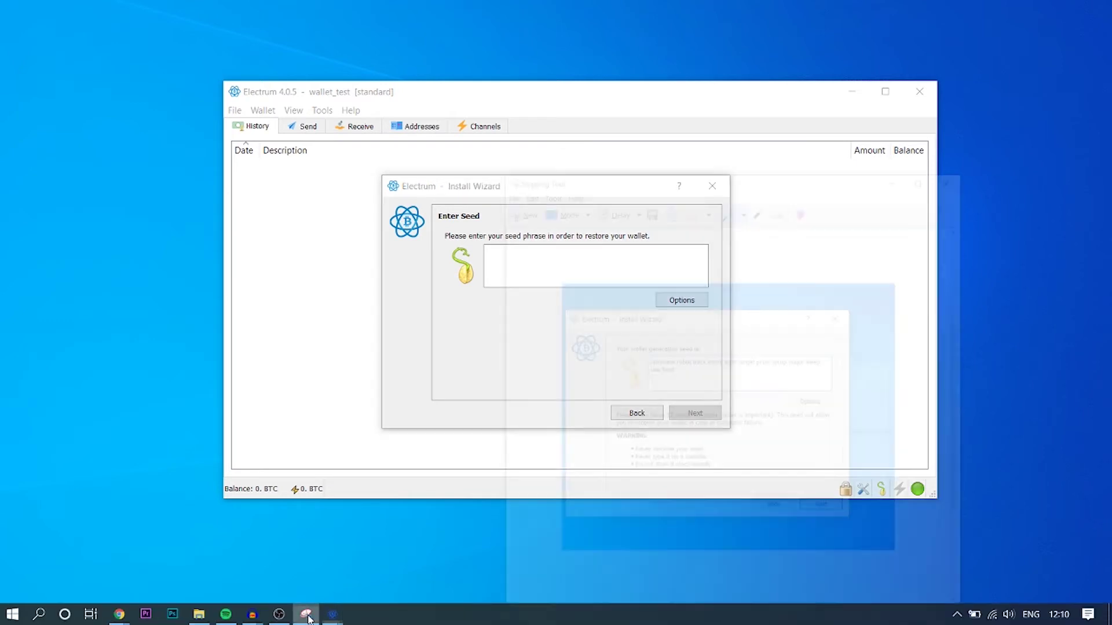
pyautogui.moveTo(473, 186); pyautogui.dragTo(271, 169)
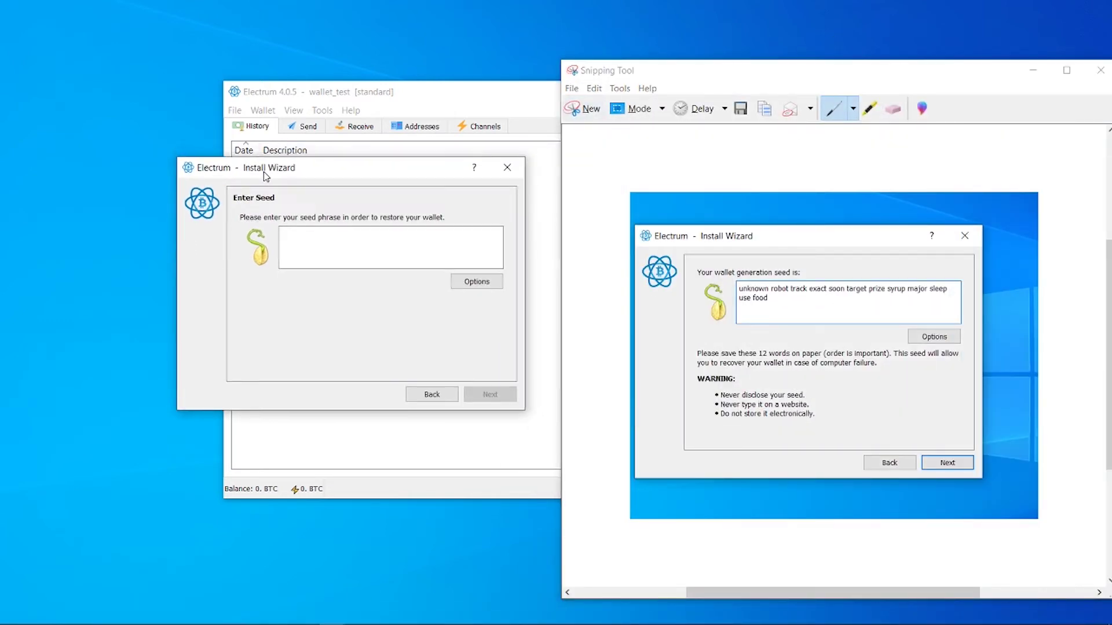
pyautogui.moveTo(351, 103); pyautogui.dragTo(219, 101)
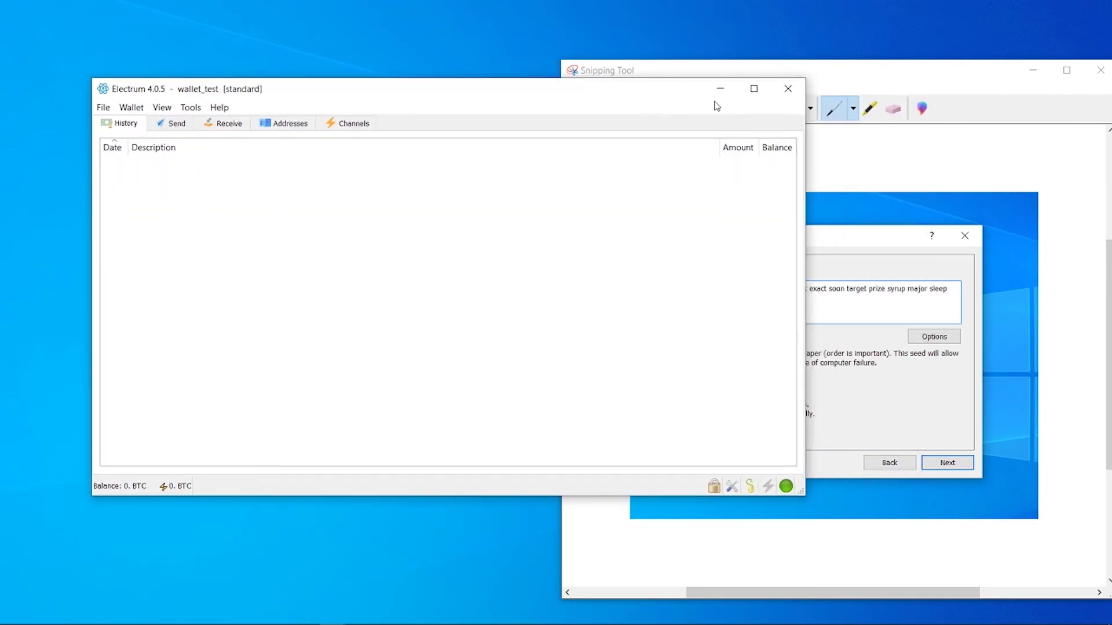
pyautogui.click(736, 87)
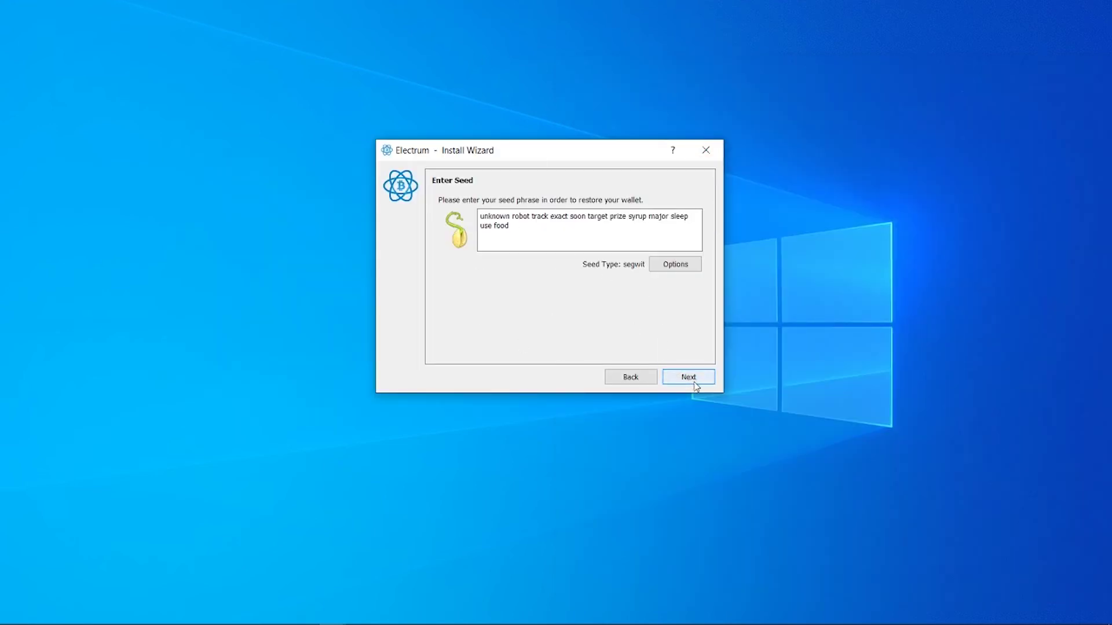
pyautogui.click(686, 381)
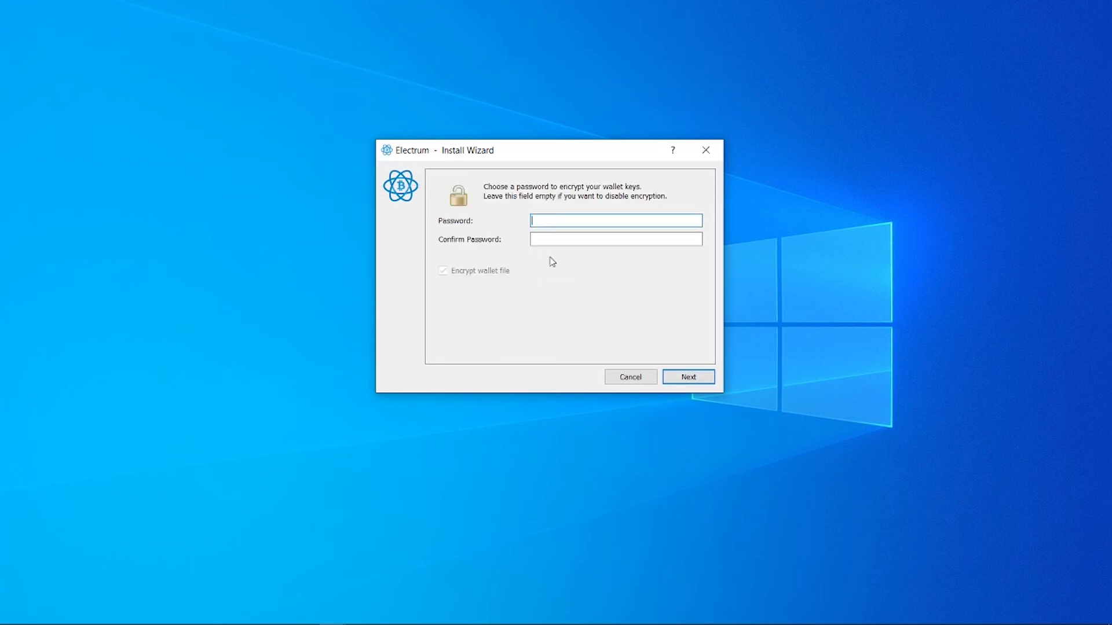
# Confirm the wallet password and centre the new wallet_new1 window on screen.
pyautogui.click(688, 379)
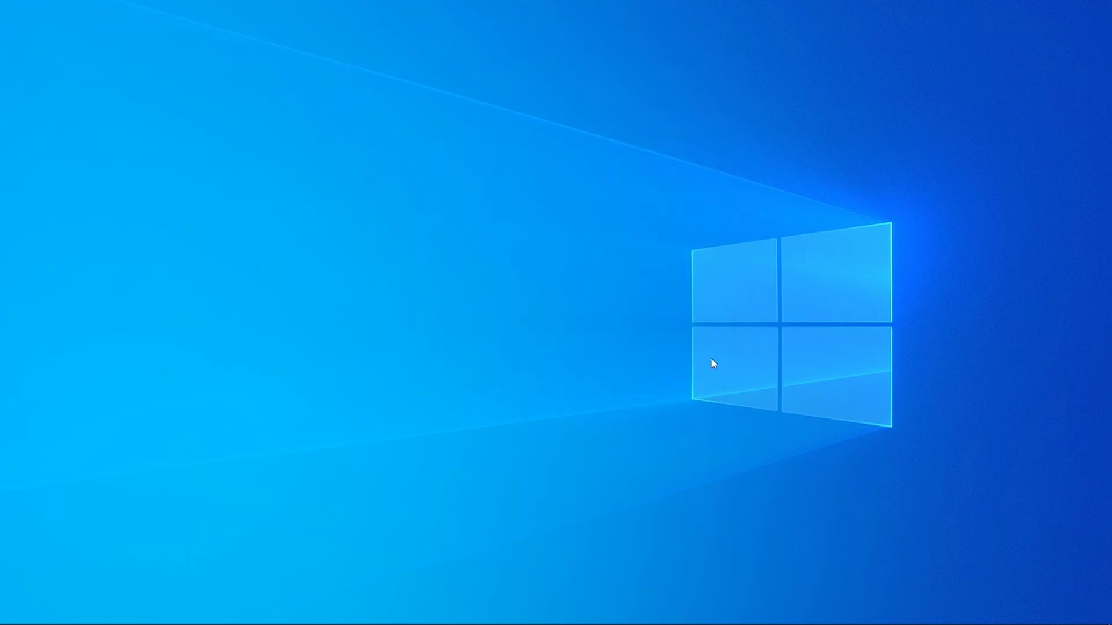
pyautogui.moveTo(195, 48)
pyautogui.mouseDown()
pyautogui.moveTo(574, 137)
pyautogui.moveTo(480, 52)
pyautogui.mouseUp()
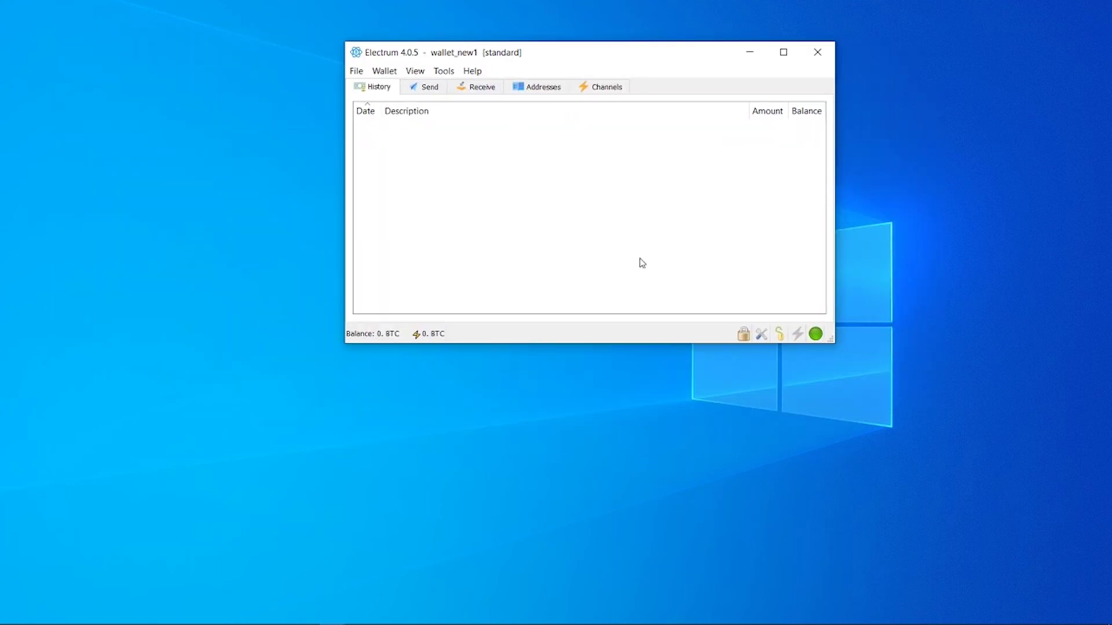